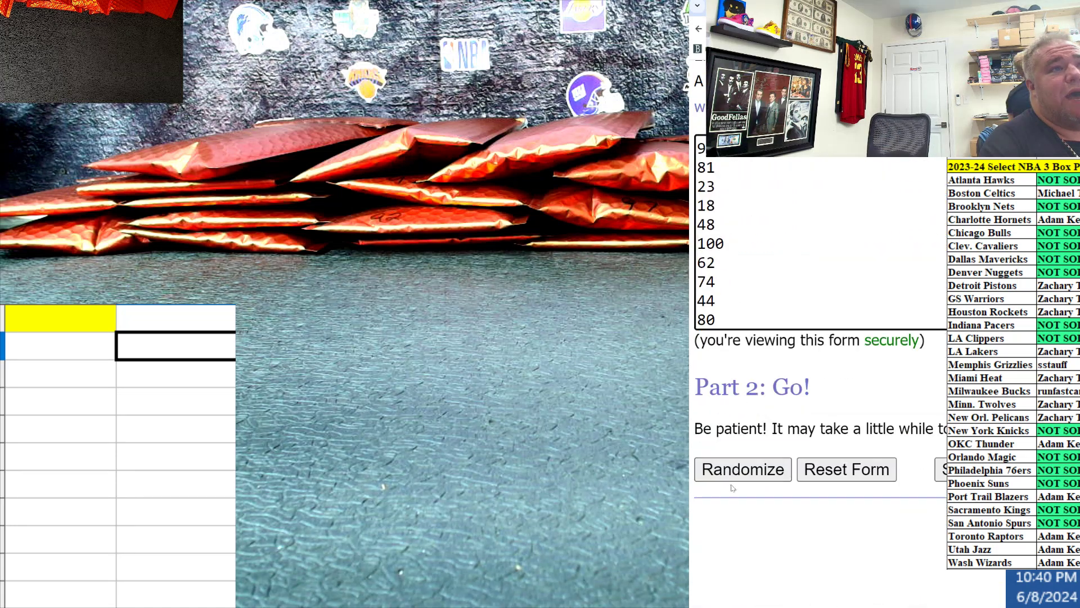
- Reshuffle the 43-number list three more times until 93 leads the list
{"action": "left_click", "coordinate": [724, 469]}
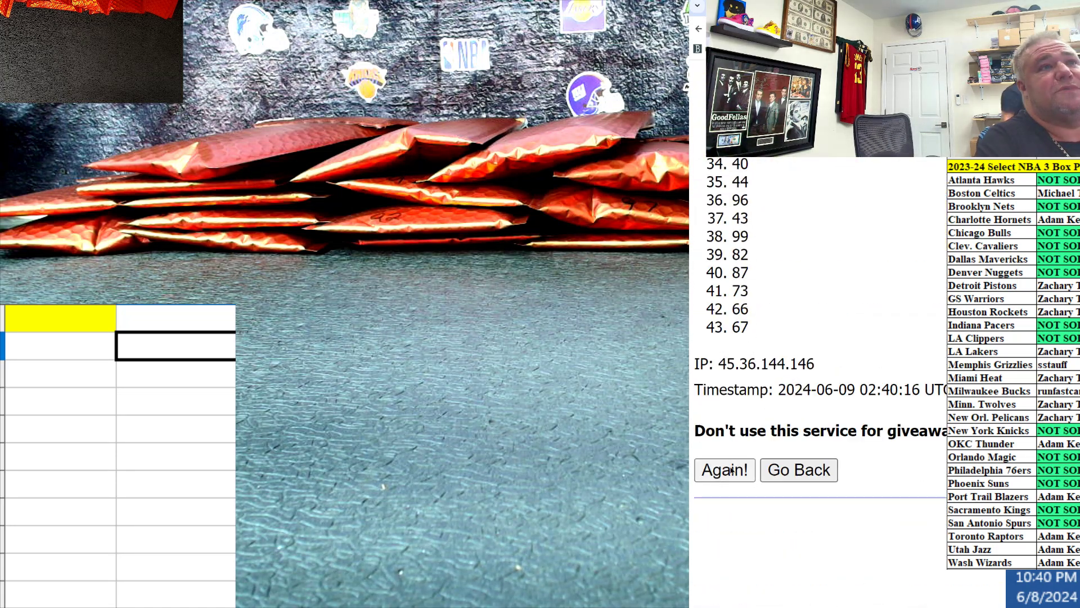
{"action": "left_click", "coordinate": [726, 469]}
{"action": "left_click", "coordinate": [726, 470]}
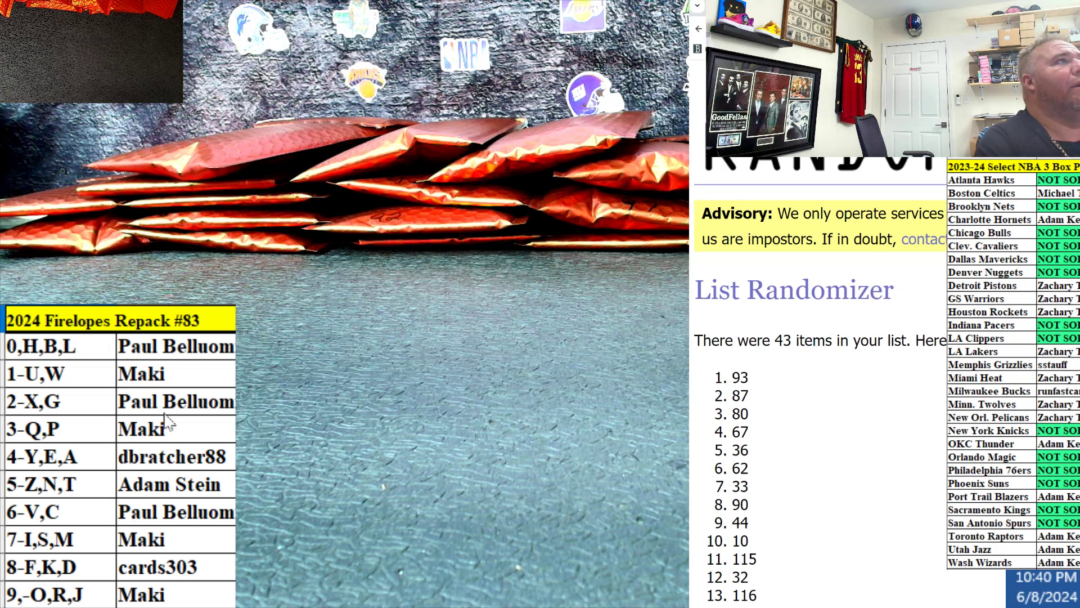
- Edit the Excel header title to read #82, then move to the next empty sheet
{"action": "double_click", "coordinate": [210, 326]}
{"action": "type", "text": "2"}
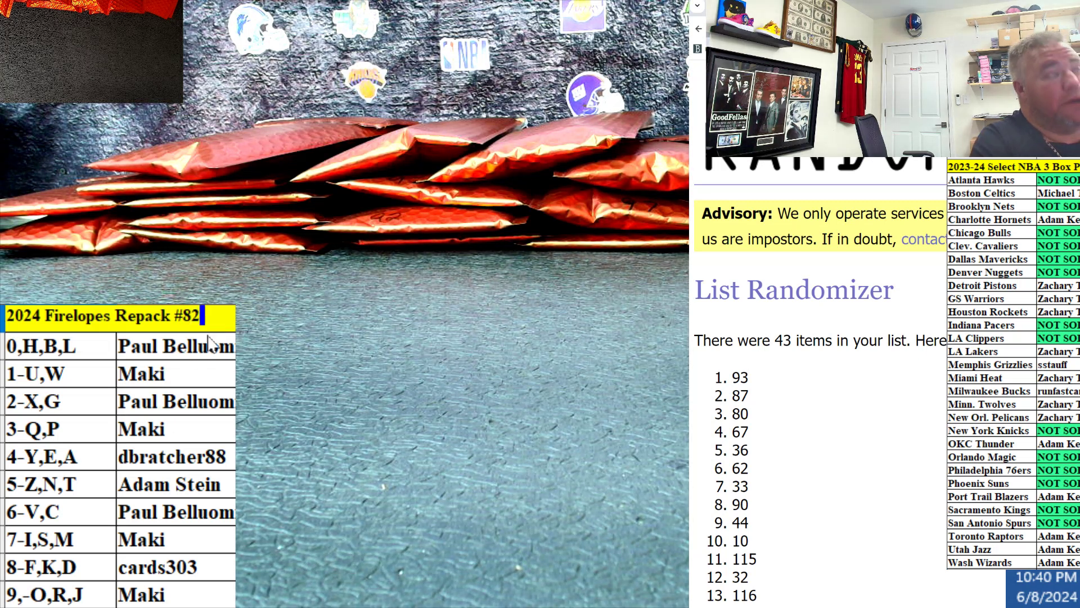
{"action": "key", "text": "Return"}
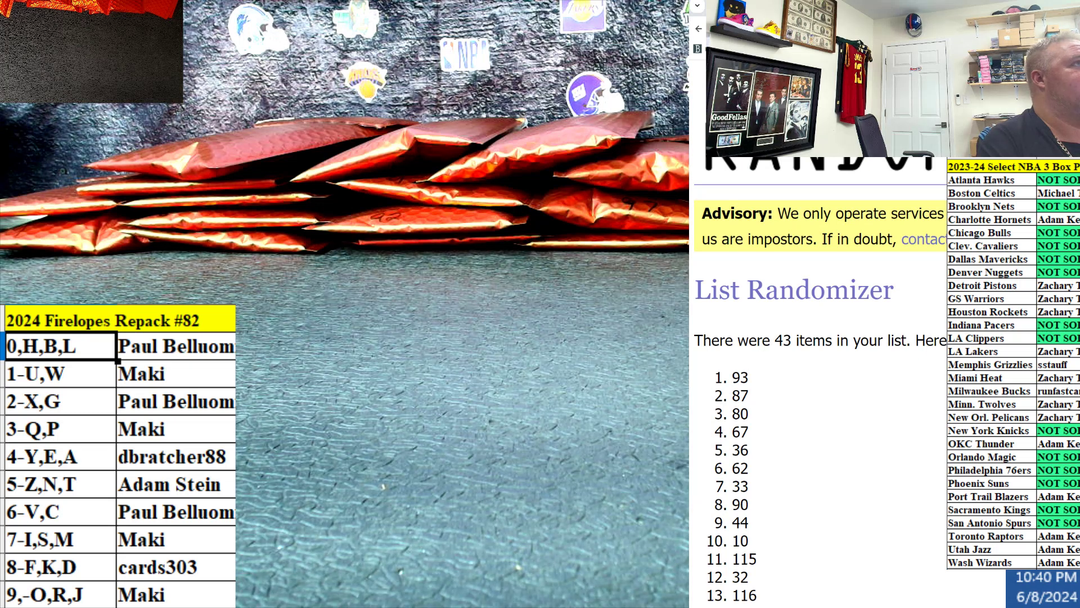
{"action": "key", "text": "ctrl+Page_Down"}
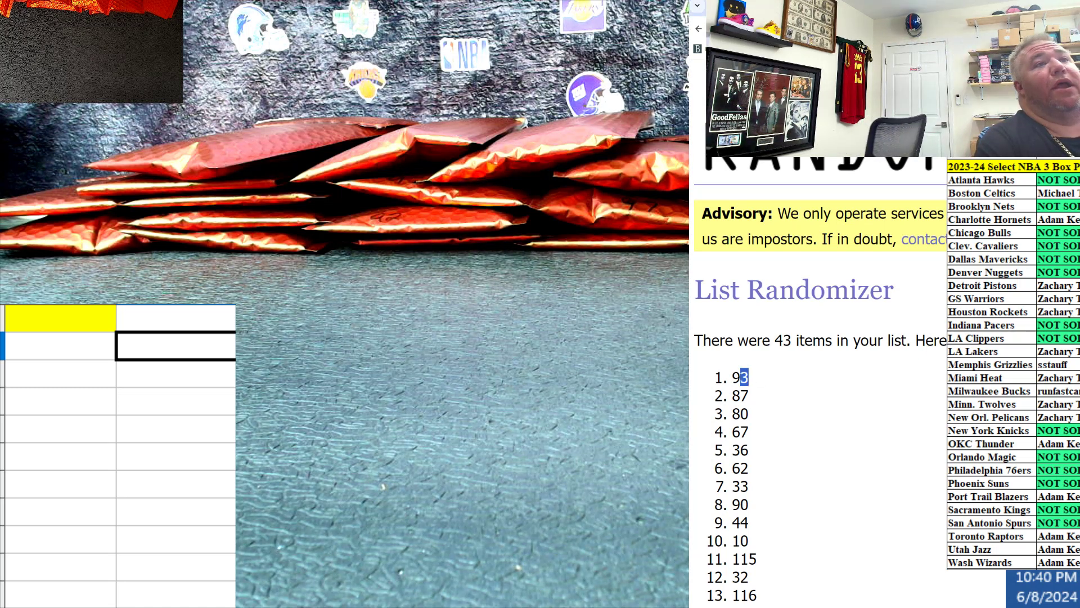
{"action": "scroll", "coordinate": [743, 377], "scroll_direction": "down", "scroll_amount": 3}
{"action": "scroll", "coordinate": [760, 405], "scroll_direction": "down", "scroll_amount": 8}
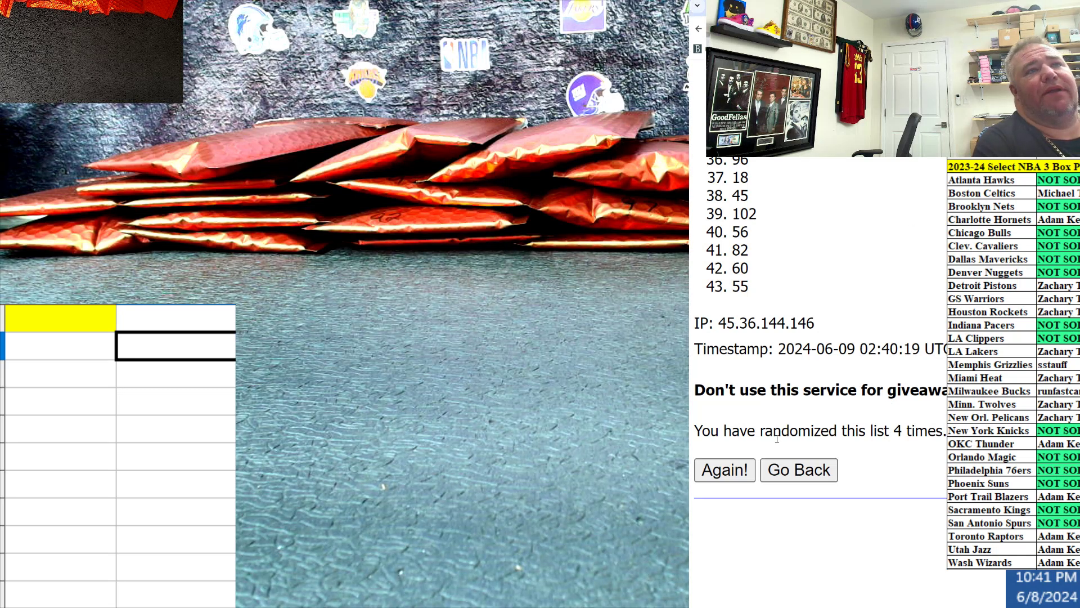
- Reshuffle the number list up to 10 shuffles, leaving 32, 116, 16, 93 first, and select the results
{"action": "left_click", "coordinate": [744, 470]}
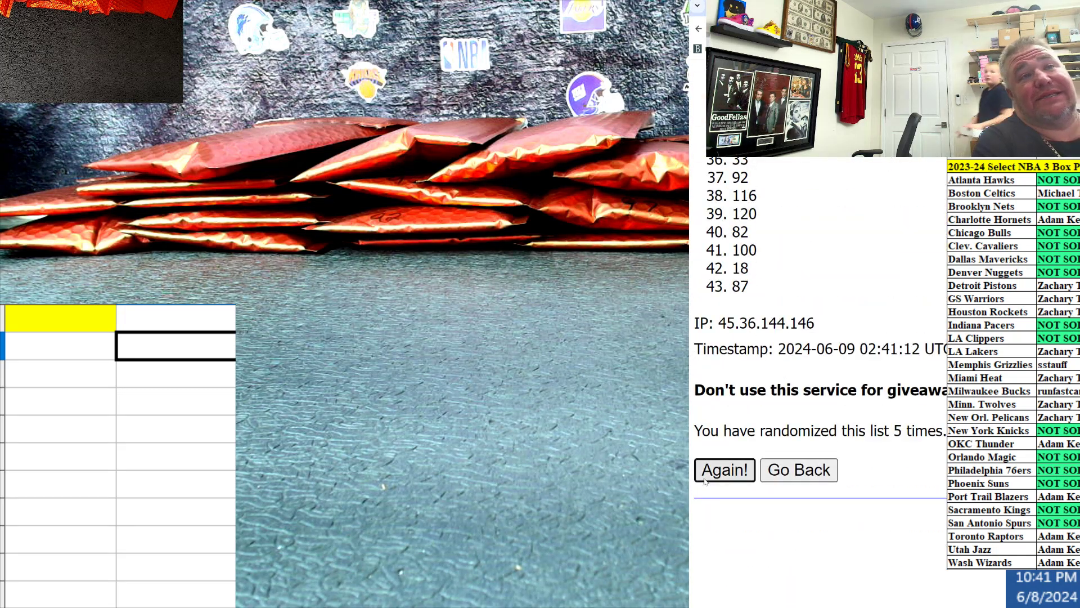
{"action": "left_click", "coordinate": [725, 470]}
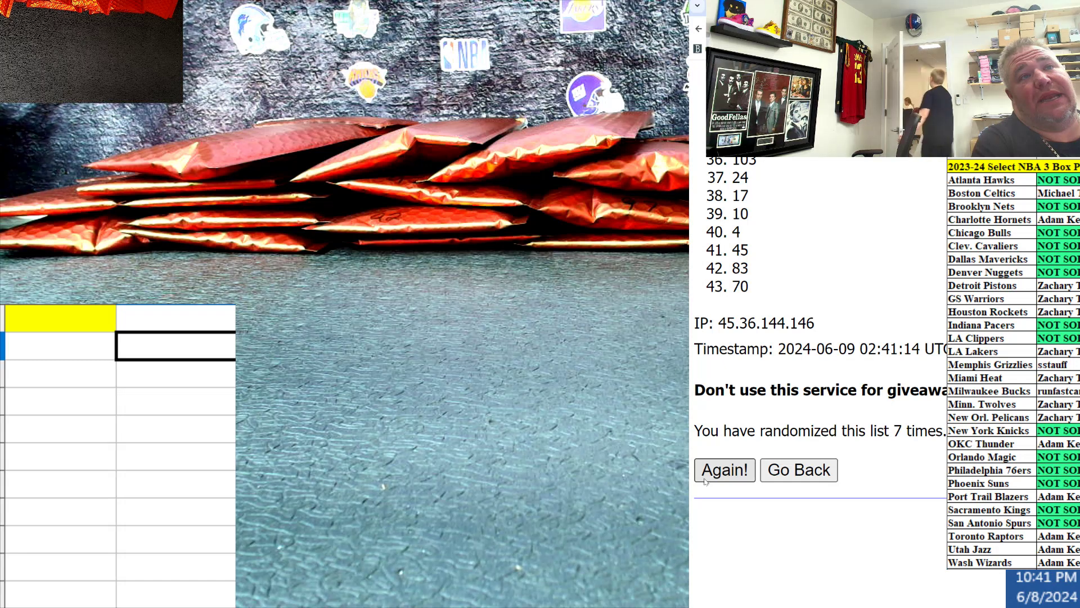
{"action": "left_click", "coordinate": [725, 469]}
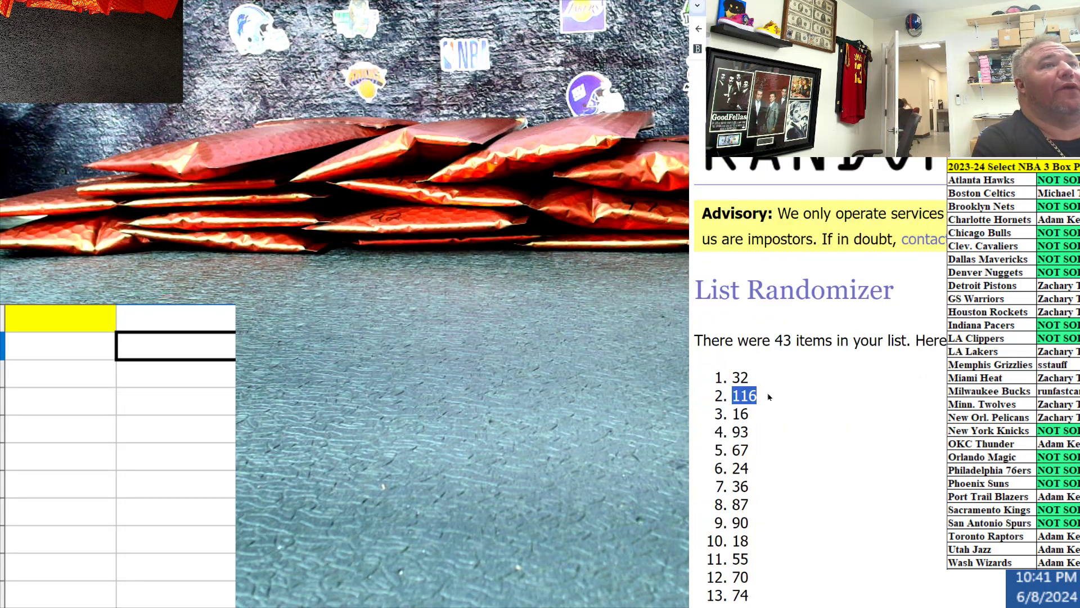
{"action": "left_click_drag", "start_coordinate": [768, 396], "coordinate": [777, 266]}
{"action": "scroll", "coordinate": [769, 396], "scroll_direction": "down", "scroll_amount": 10}
{"action": "left_click", "coordinate": [844, 253]}
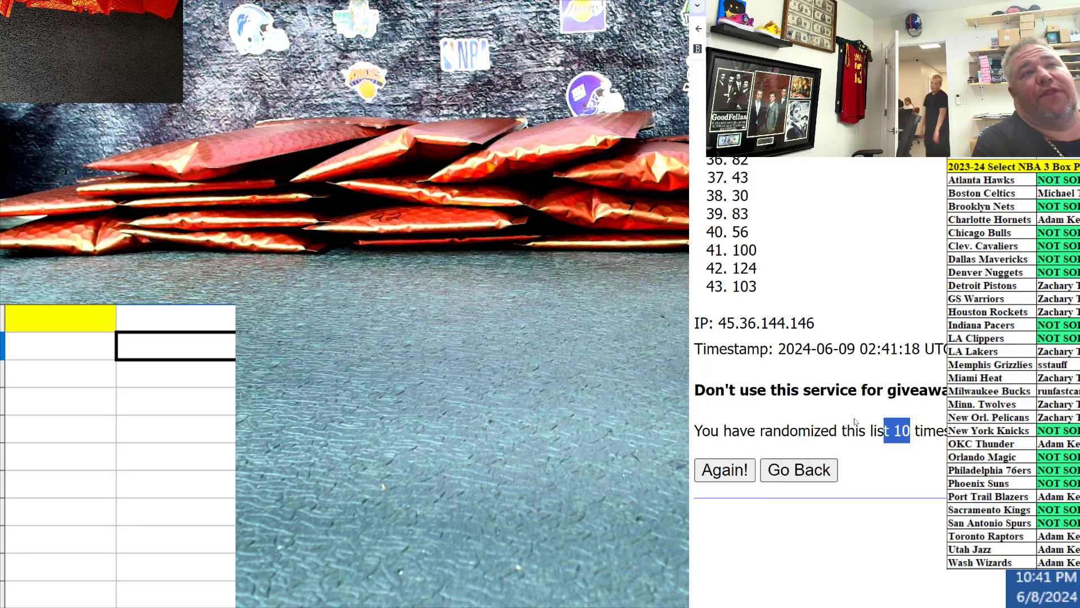
{"action": "scroll", "coordinate": [819, 338], "scroll_direction": "up", "scroll_amount": 10}
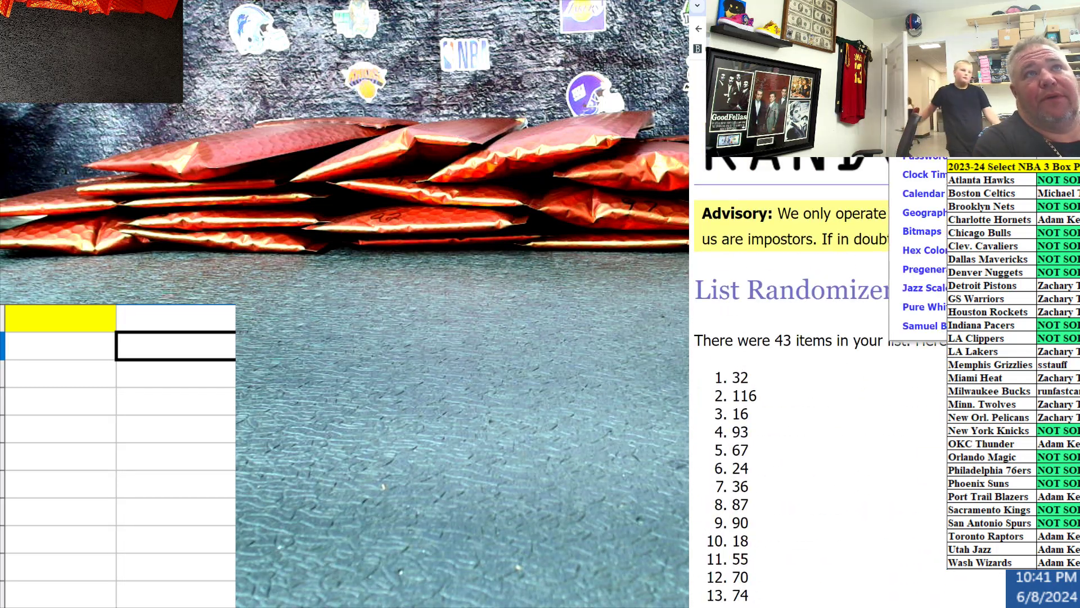
- Return to the entry form and randomize the ten letter groups repeatedly
{"action": "key", "text": "alt+Left"}
{"action": "scroll", "coordinate": [755, 269], "scroll_direction": "down", "scroll_amount": 5}
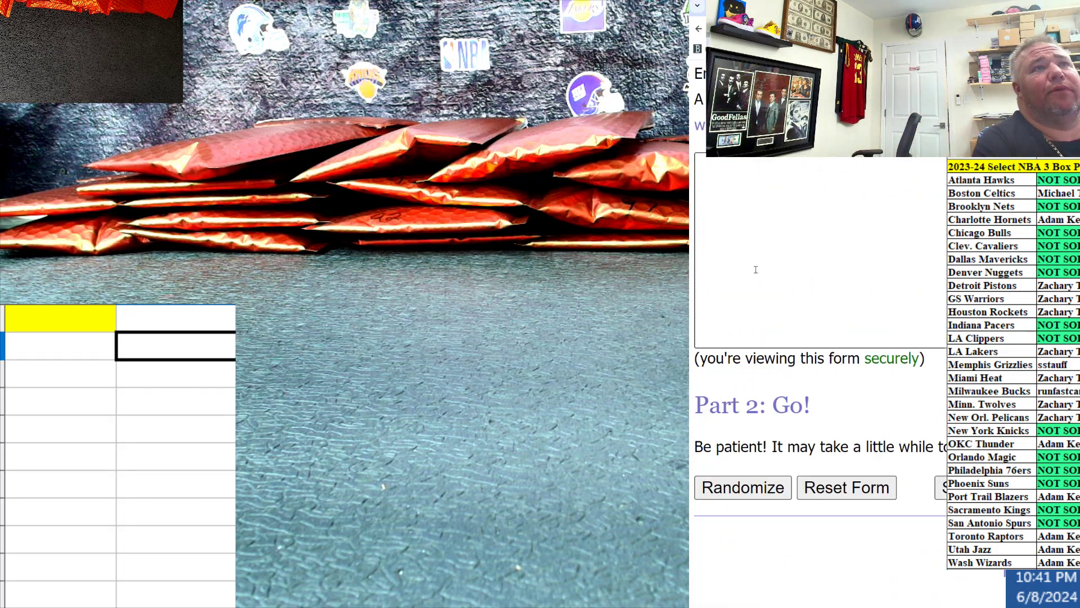
{"action": "scroll", "coordinate": [756, 338], "scroll_direction": "down", "scroll_amount": 3}
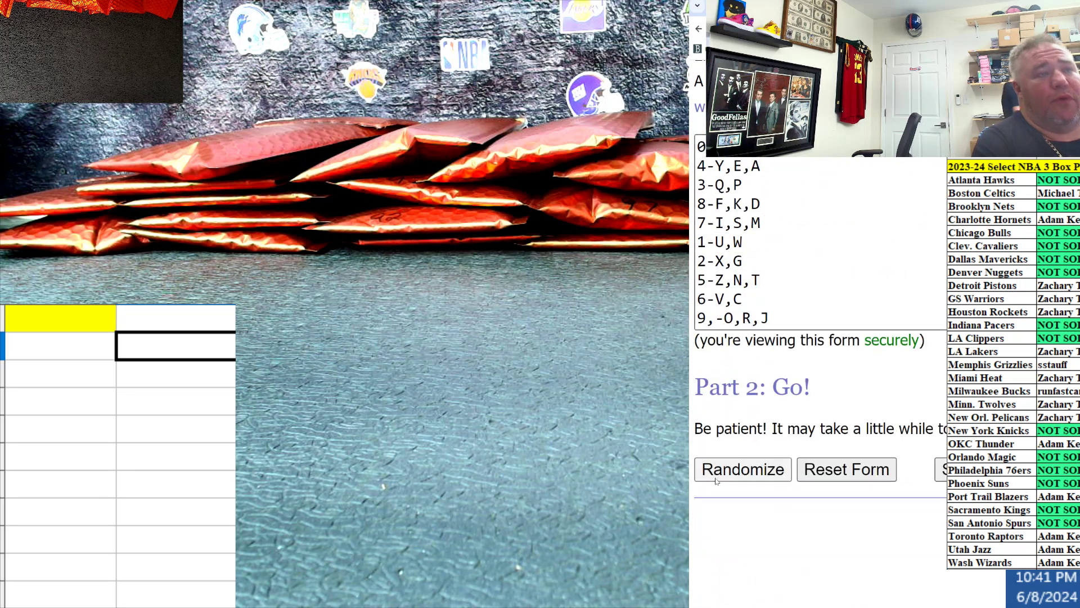
{"action": "left_click", "coordinate": [742, 487]}
{"action": "scroll", "coordinate": [756, 423], "scroll_direction": "down", "scroll_amount": 3}
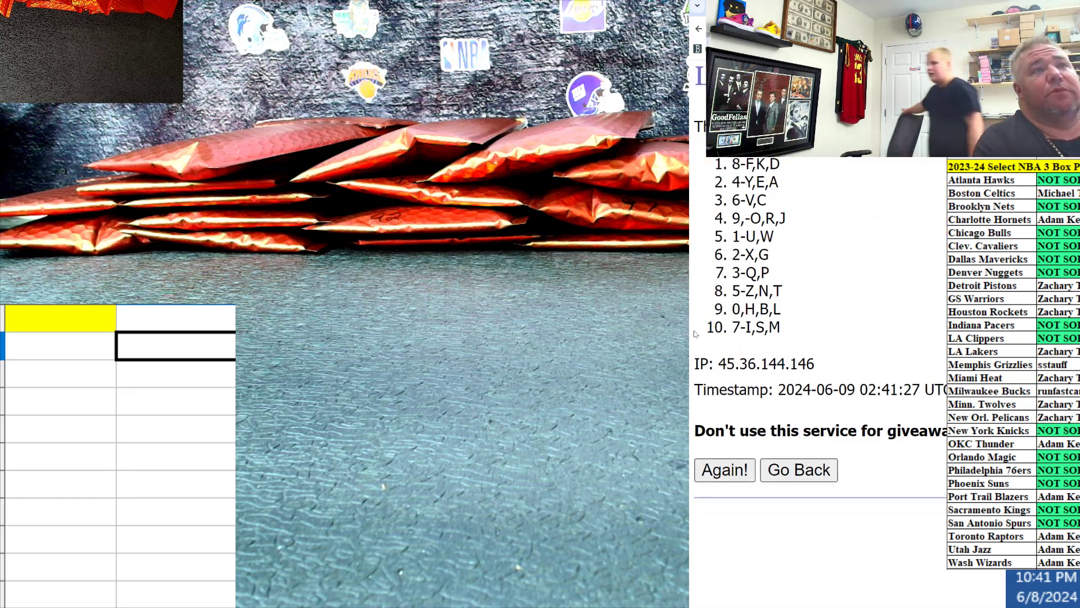
{"action": "left_click", "coordinate": [723, 468]}
{"action": "scroll", "coordinate": [756, 422], "scroll_direction": "down", "scroll_amount": 3}
{"action": "left_click", "coordinate": [726, 468]}
{"action": "scroll", "coordinate": [755, 422], "scroll_direction": "down", "scroll_amount": 3}
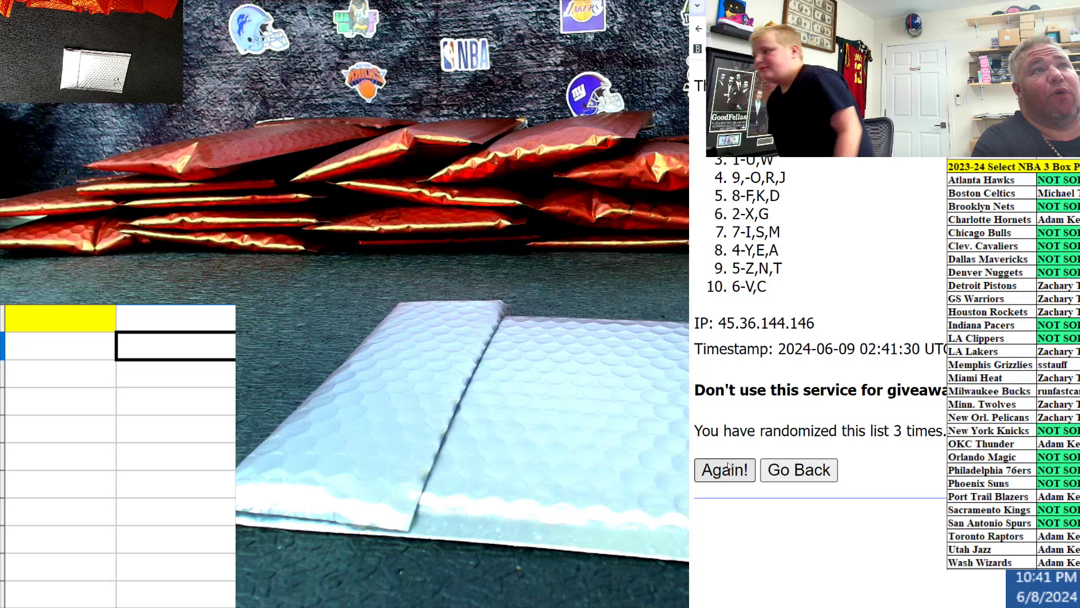
{"action": "left_click", "coordinate": [726, 468]}
{"action": "left_click", "coordinate": [726, 468]}
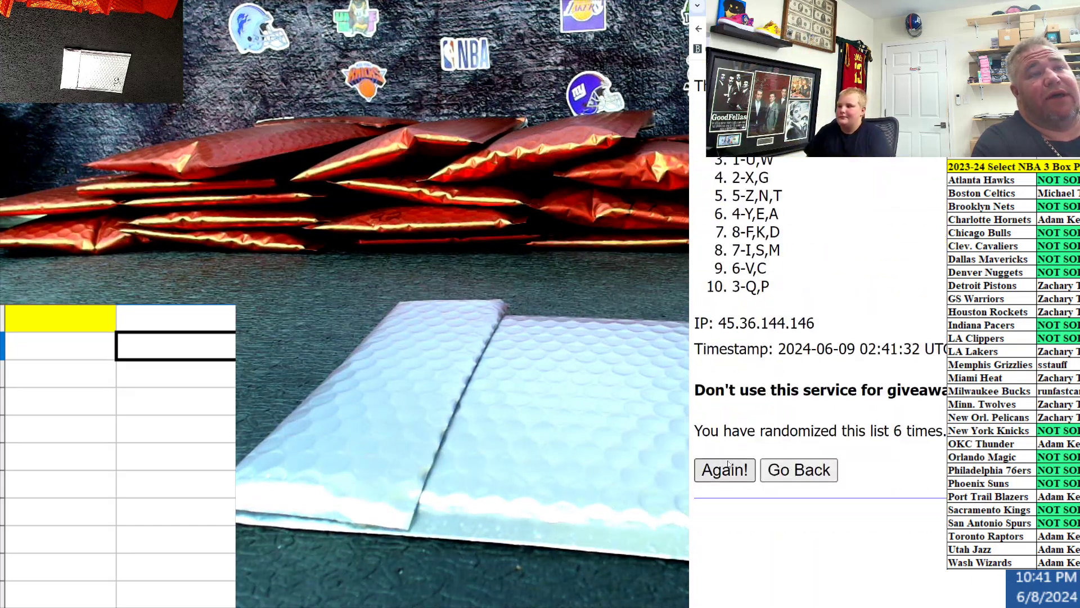
{"action": "scroll", "coordinate": [755, 422], "scroll_direction": "down", "scroll_amount": 3}
{"action": "left_click", "coordinate": [725, 469]}
{"action": "scroll", "coordinate": [756, 338], "scroll_direction": "down", "scroll_amount": 3}
{"action": "left_click", "coordinate": [724, 469]}
{"action": "scroll", "coordinate": [756, 337], "scroll_direction": "down", "scroll_amount": 3}
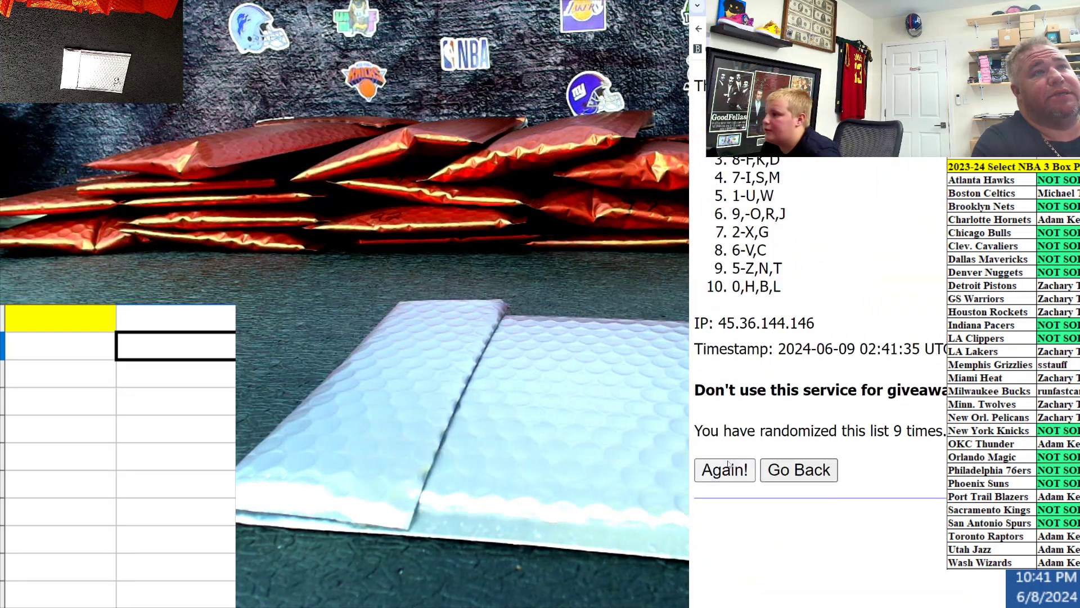
{"action": "scroll", "coordinate": [756, 380], "scroll_direction": "up", "scroll_amount": 3}
{"action": "left_click_drag", "start_coordinate": [731, 375], "coordinate": [785, 542]}
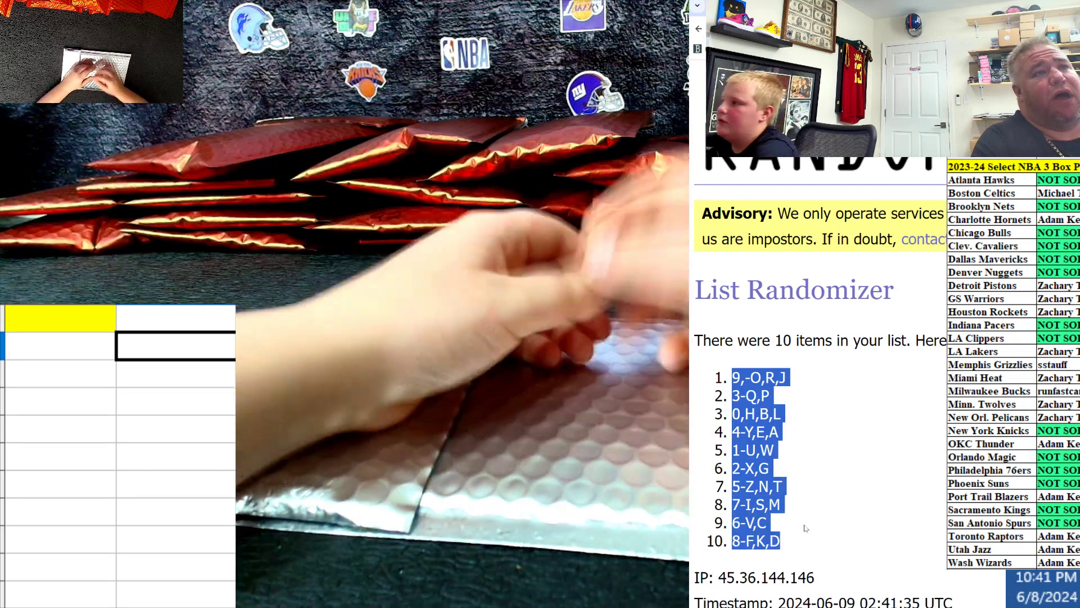
- Paste the shuffled letter groups, led by 9-O,R,J, into column A and return to the entry form
{"action": "left_click", "coordinate": [70, 367]}
{"action": "type", "text": "9,-O,R,J 3-Q,P 0,H,B,L 4-Y,E,A 1-U,W 2-X,G 5-Z,N,T 7-I,S,M 6-V,C 8-F,K,D"}
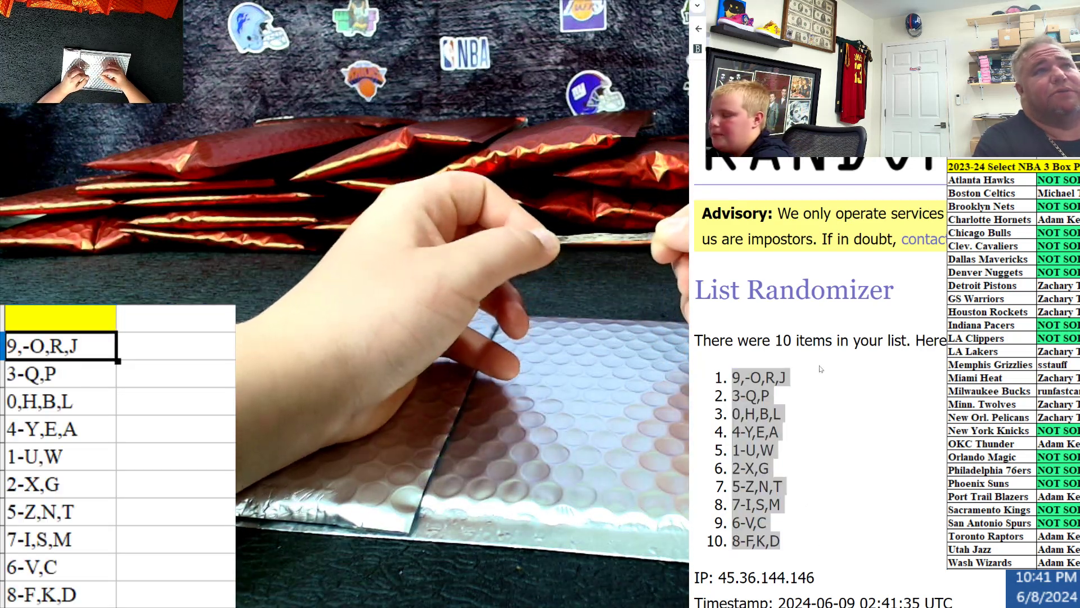
{"action": "scroll", "coordinate": [861, 403], "scroll_direction": "down", "scroll_amount": 1}
{"action": "scroll", "coordinate": [861, 403], "scroll_direction": "down", "scroll_amount": 3}
{"action": "left_click", "coordinate": [725, 469]}
{"action": "scroll", "coordinate": [802, 381], "scroll_direction": "up", "scroll_amount": 3}
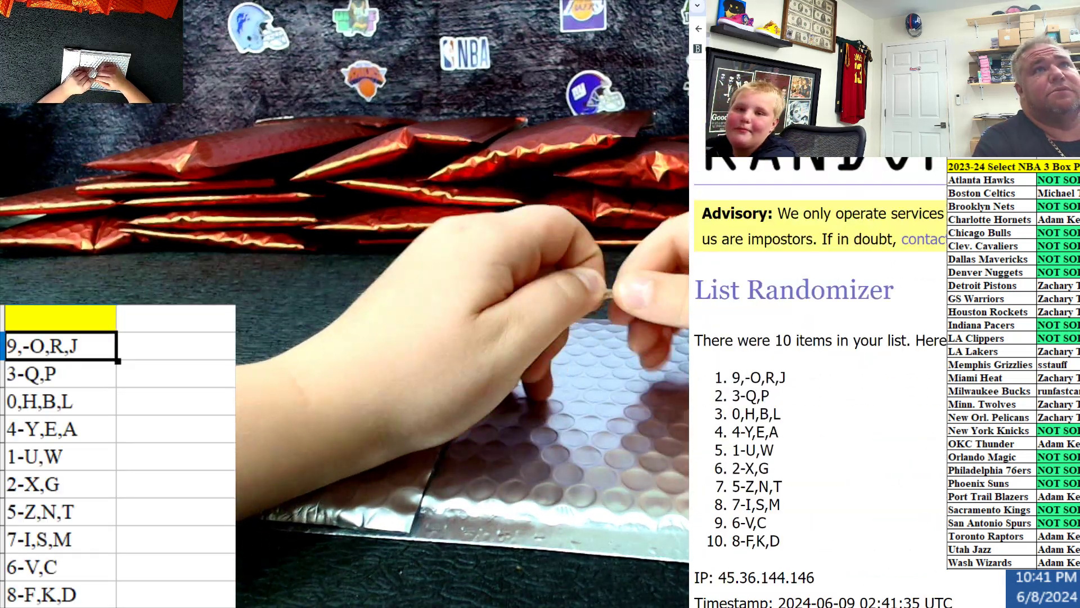
{"action": "key", "text": "alt+Left"}
{"action": "scroll", "coordinate": [818, 338], "scroll_direction": "down", "scroll_amount": 3}
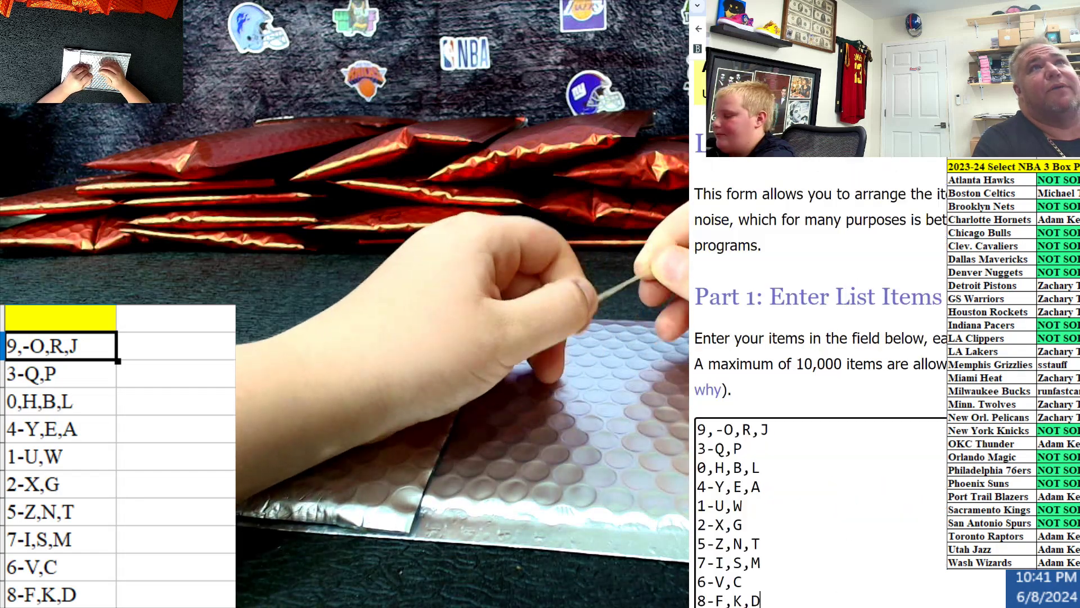
{"action": "scroll", "coordinate": [818, 339], "scroll_direction": "up", "scroll_amount": 1}
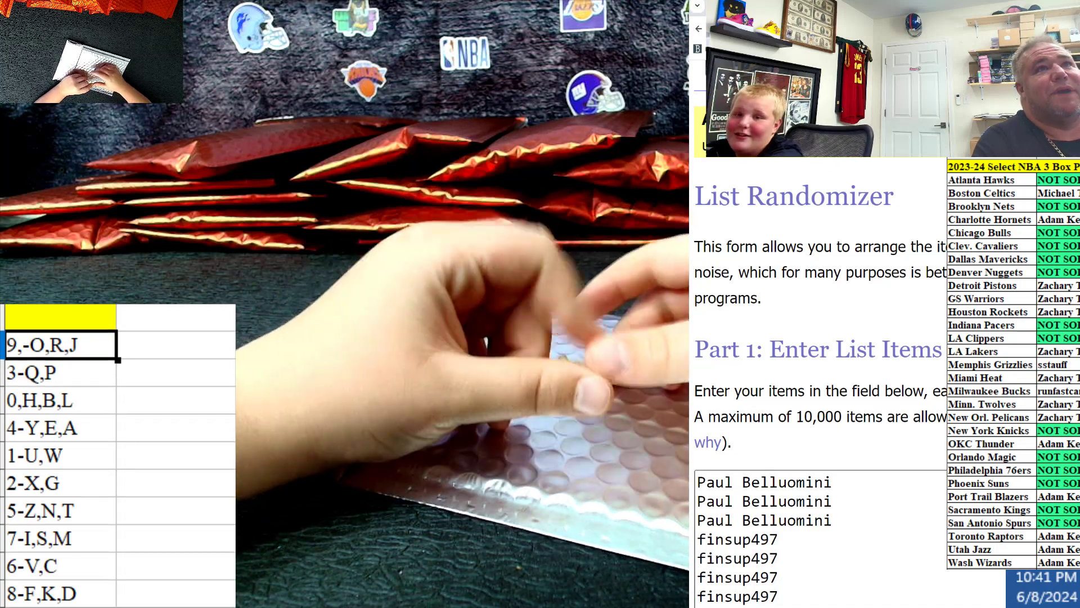
{"action": "scroll", "coordinate": [800, 302], "scroll_direction": "down", "scroll_amount": 5}
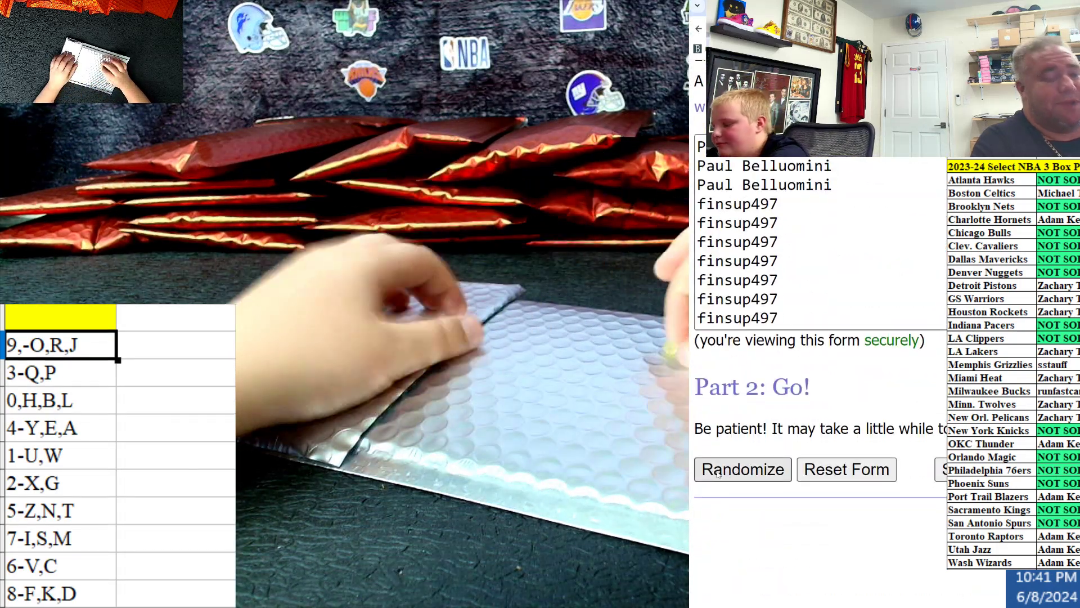
- Randomize the buyer-name list and reshuffle it until it reaches ten shuffles
{"action": "left_click", "coordinate": [743, 472]}
{"action": "scroll", "coordinate": [801, 379], "scroll_direction": "down", "scroll_amount": 3}
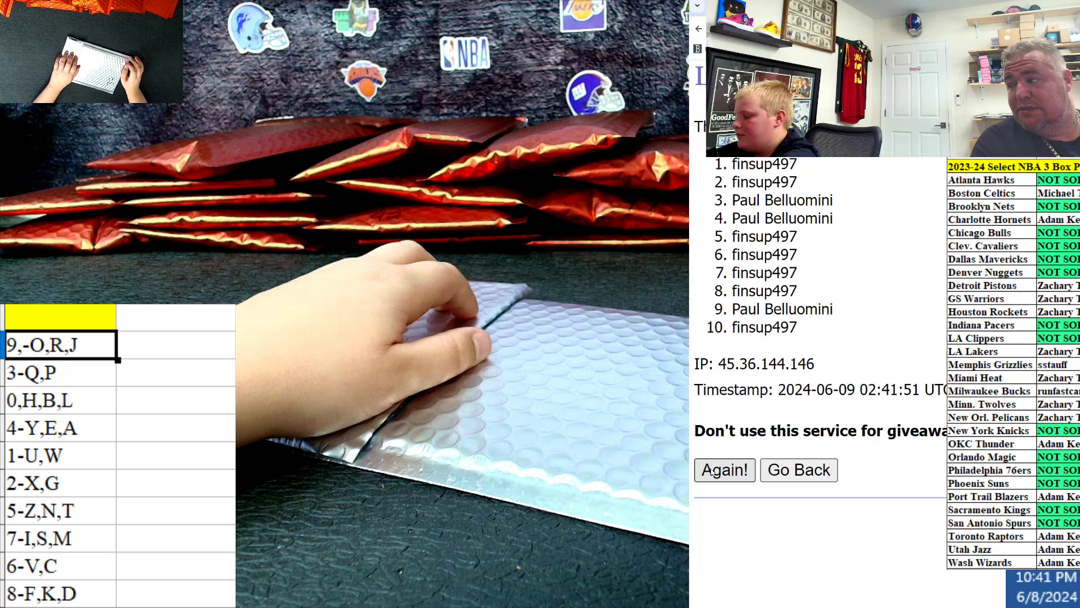
{"action": "left_click", "coordinate": [723, 468]}
{"action": "scroll", "coordinate": [800, 379], "scroll_direction": "down", "scroll_amount": 3}
{"action": "left_click", "coordinate": [724, 470]}
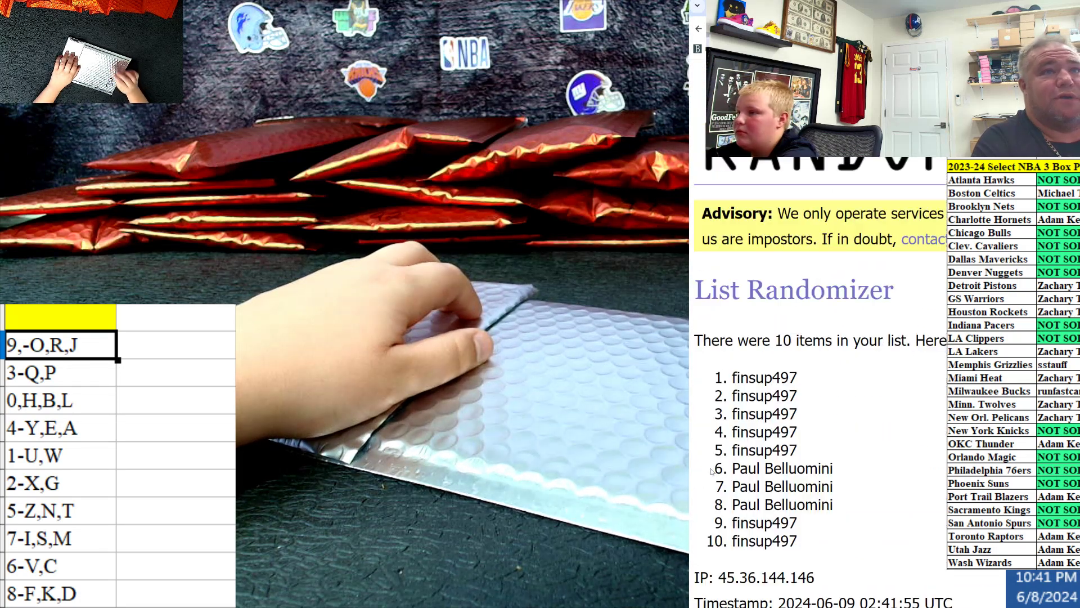
{"action": "scroll", "coordinate": [800, 380], "scroll_direction": "down", "scroll_amount": 3}
{"action": "left_click", "coordinate": [723, 469]}
{"action": "scroll", "coordinate": [800, 380], "scroll_direction": "down", "scroll_amount": 3}
{"action": "left_click", "coordinate": [724, 469]}
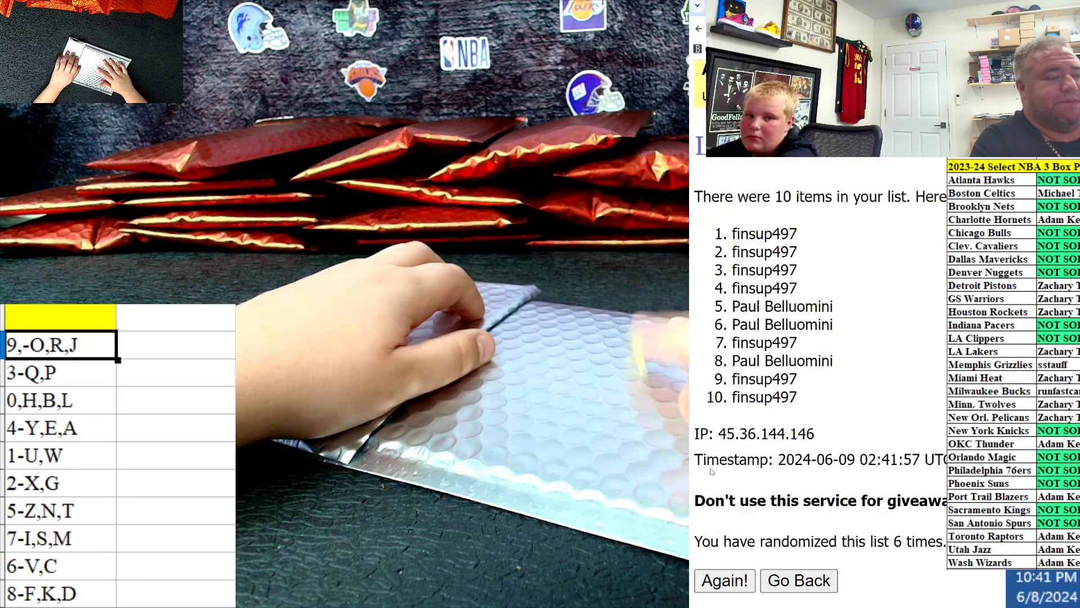
{"action": "scroll", "coordinate": [800, 380], "scroll_direction": "down", "scroll_amount": 3}
{"action": "left_click", "coordinate": [724, 470]}
{"action": "scroll", "coordinate": [801, 380], "scroll_direction": "down", "scroll_amount": 3}
{"action": "scroll", "coordinate": [801, 380], "scroll_direction": "down", "scroll_amount": 3}
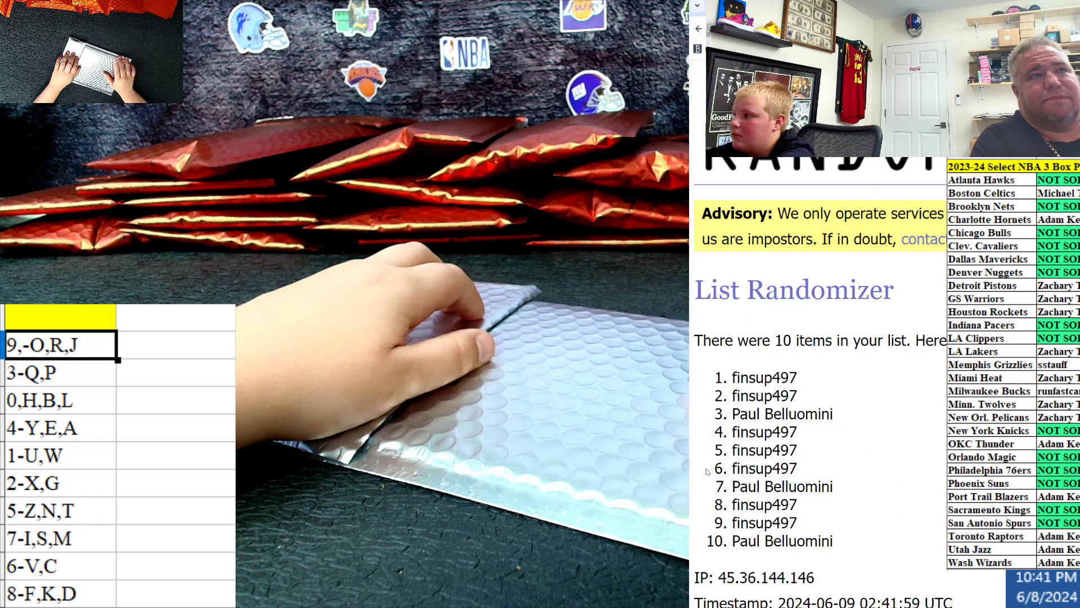
{"action": "left_click", "coordinate": [723, 469]}
{"action": "scroll", "coordinate": [800, 379], "scroll_direction": "down", "scroll_amount": 3}
{"action": "left_click", "coordinate": [723, 469]}
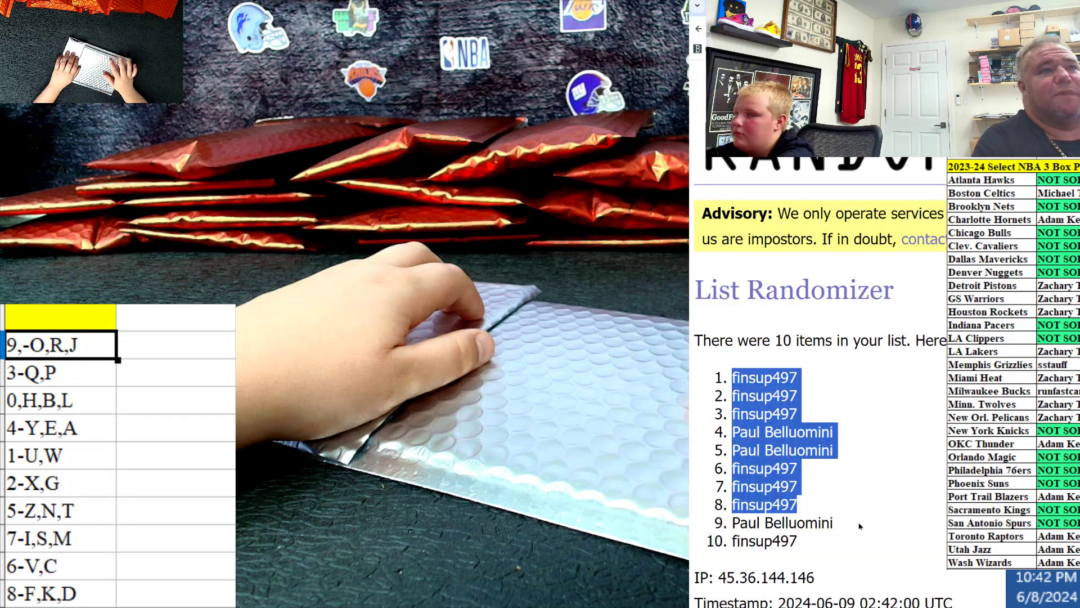
- Paste the ten shuffled names into column B beside the letter groups, then sort the rows
{"action": "left_click_drag", "start_coordinate": [731, 372], "coordinate": [802, 545]}
{"action": "key", "text": "ctrl+c"}
{"action": "left_click", "coordinate": [186, 381]}
{"action": "key", "text": "ctrl+v"}
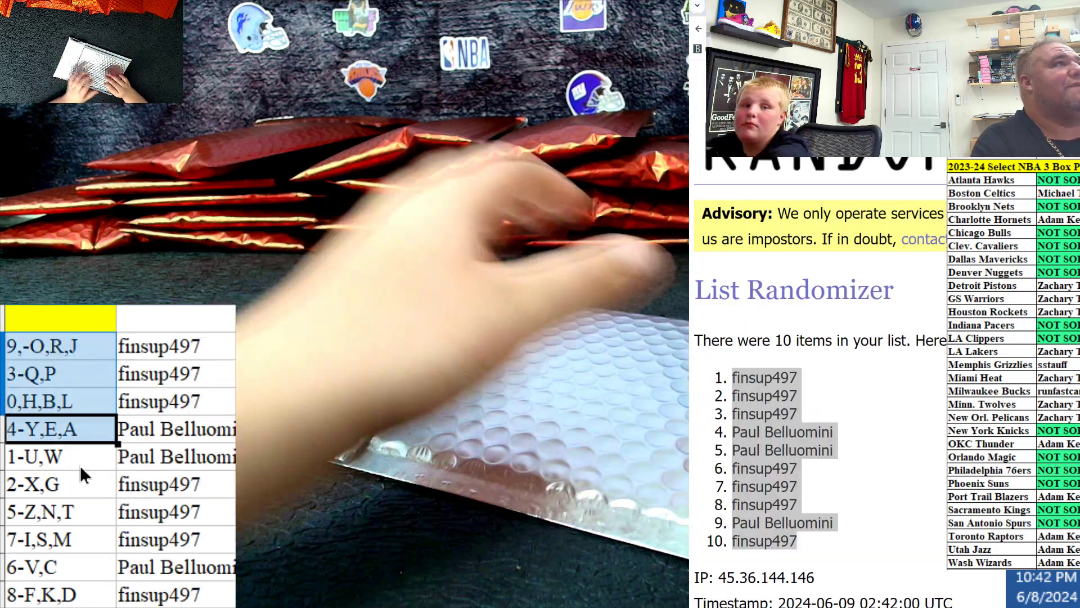
{"action": "left_click", "coordinate": [90, 580]}
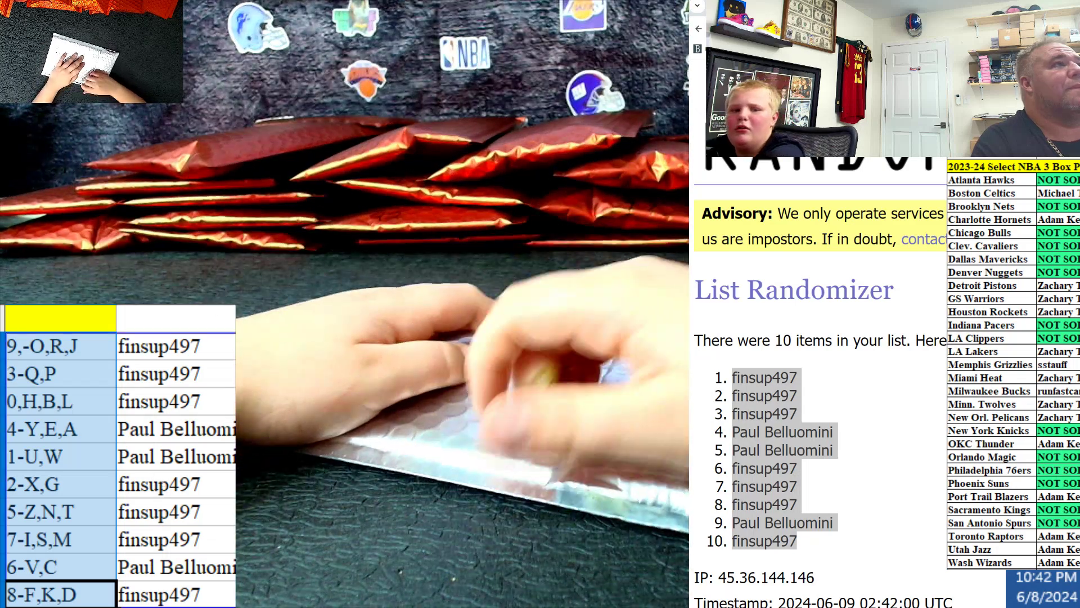
{"action": "key", "text": "ctrl+shift+r"}
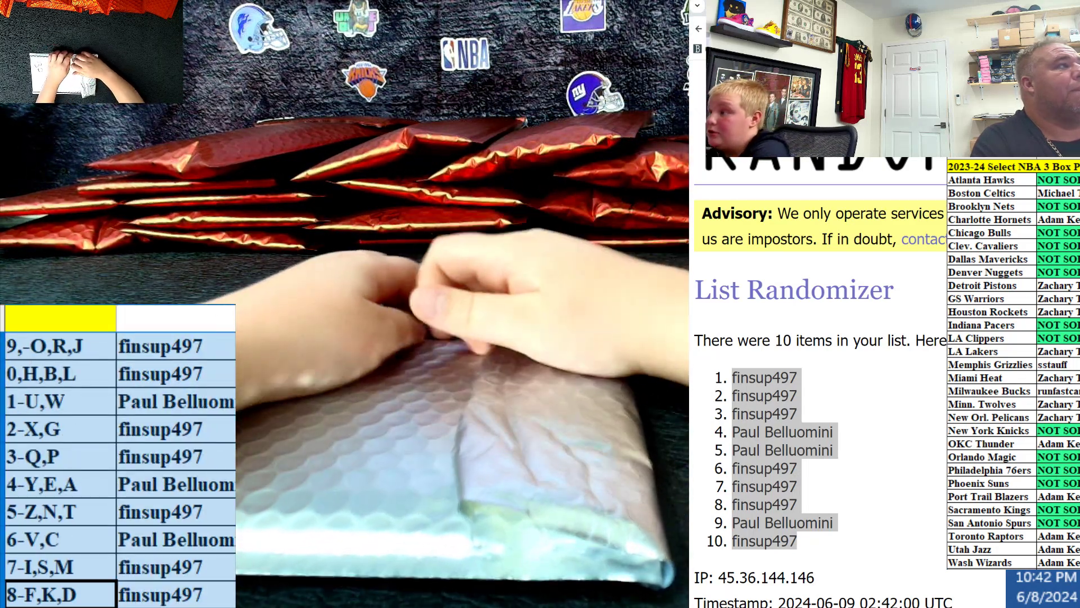
- Undo the last Excel edit while adding the '2024 Firelopes Repack #83' header
{"action": "key", "text": "ctrl+z"}
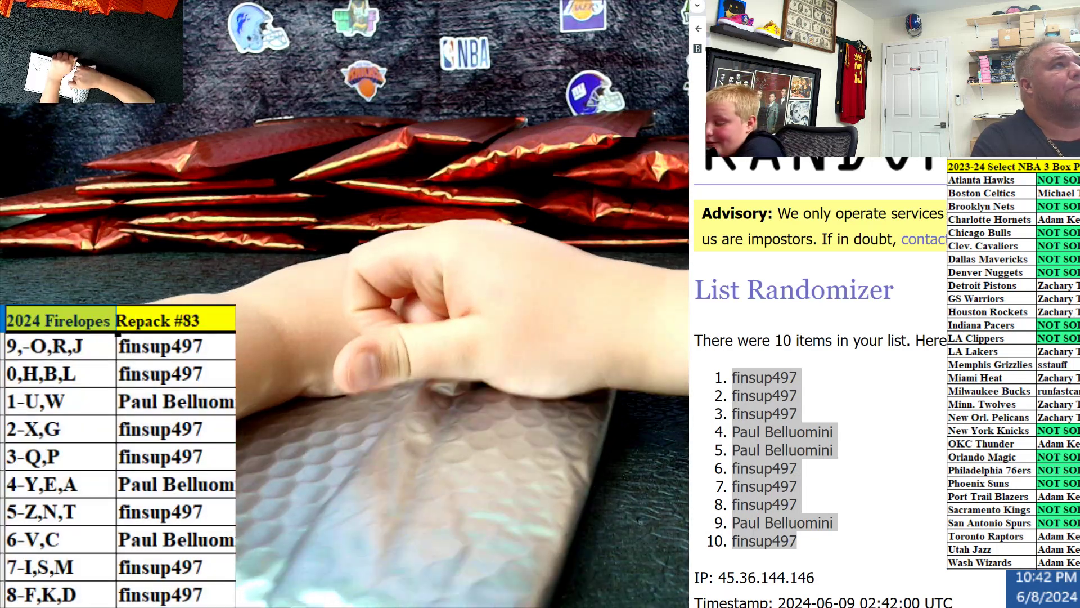
{"action": "left_click_drag", "start_coordinate": [732, 377], "coordinate": [836, 540]}
{"action": "scroll", "coordinate": [803, 380], "scroll_direction": "down", "scroll_amount": 3}
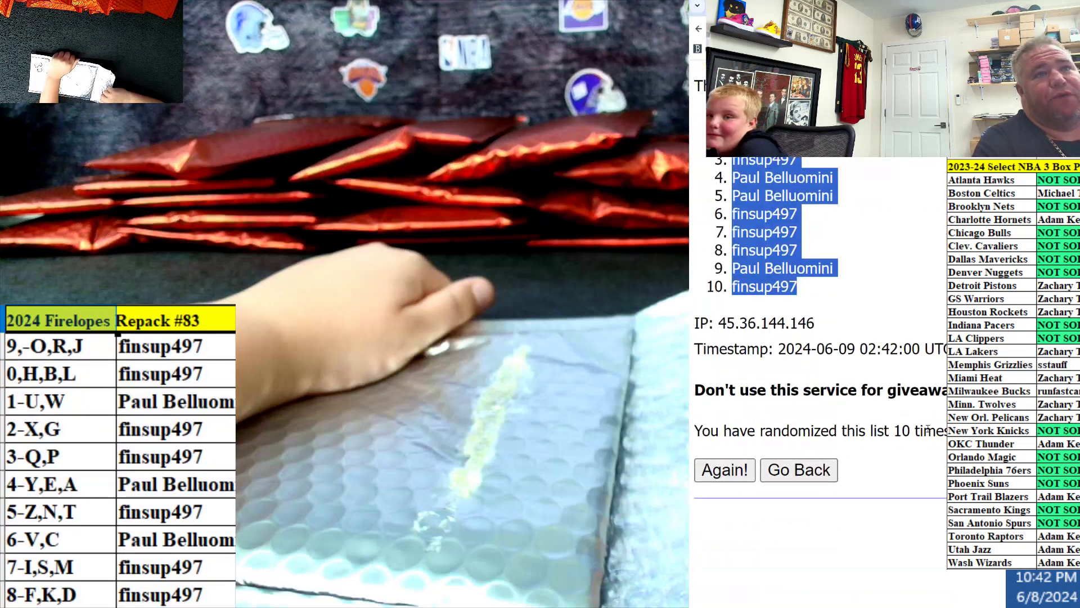
{"action": "left_click_drag", "start_coordinate": [752, 431], "coordinate": [923, 431]}
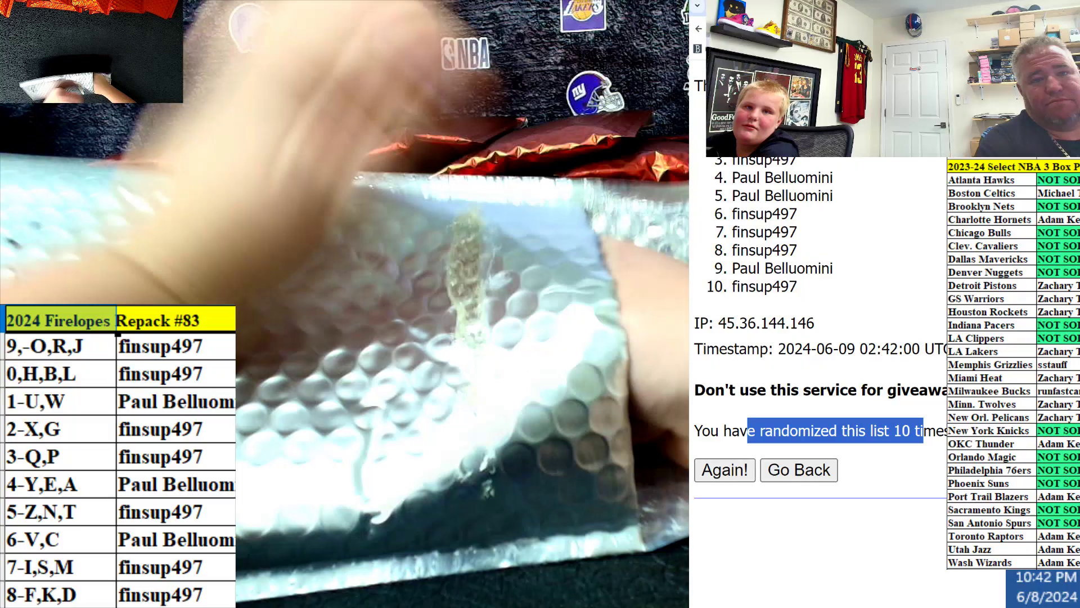